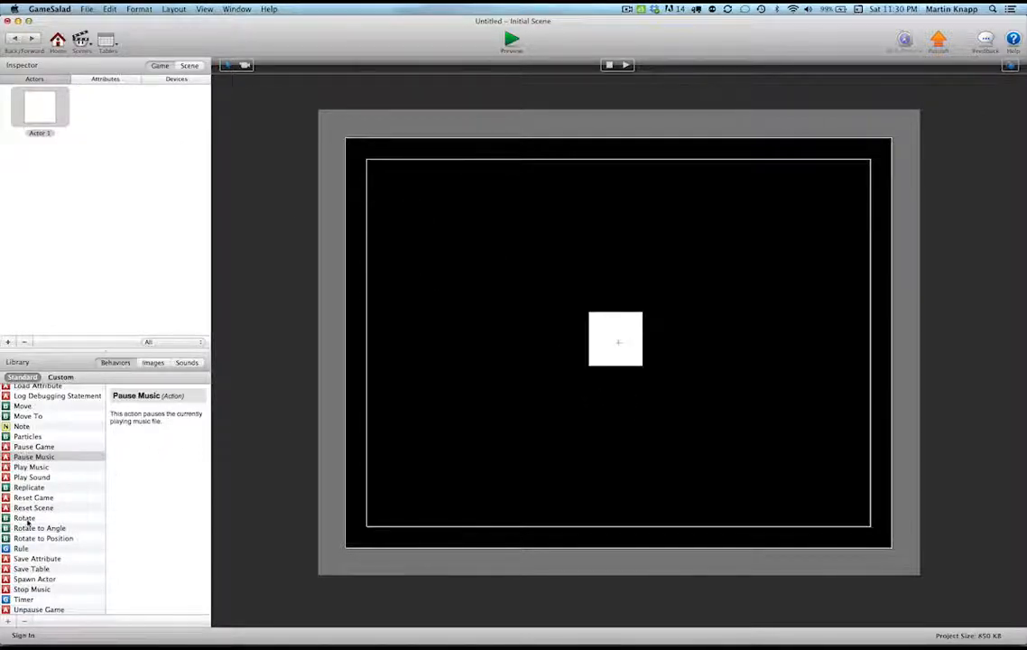
# Add a Rotate behavior to Actor 1, with the actor open for editing, and preview the scene.
pyautogui.moveTo(25, 519); pyautogui.dragTo(40, 106)
pyautogui.doubleClick(38, 108)
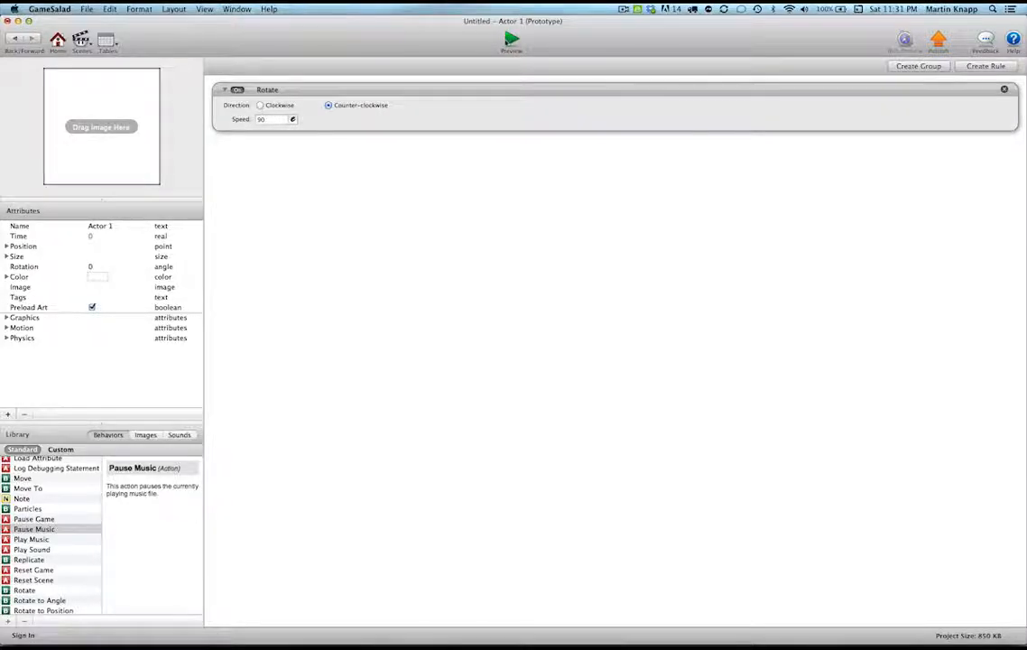
pyautogui.click(511, 40)
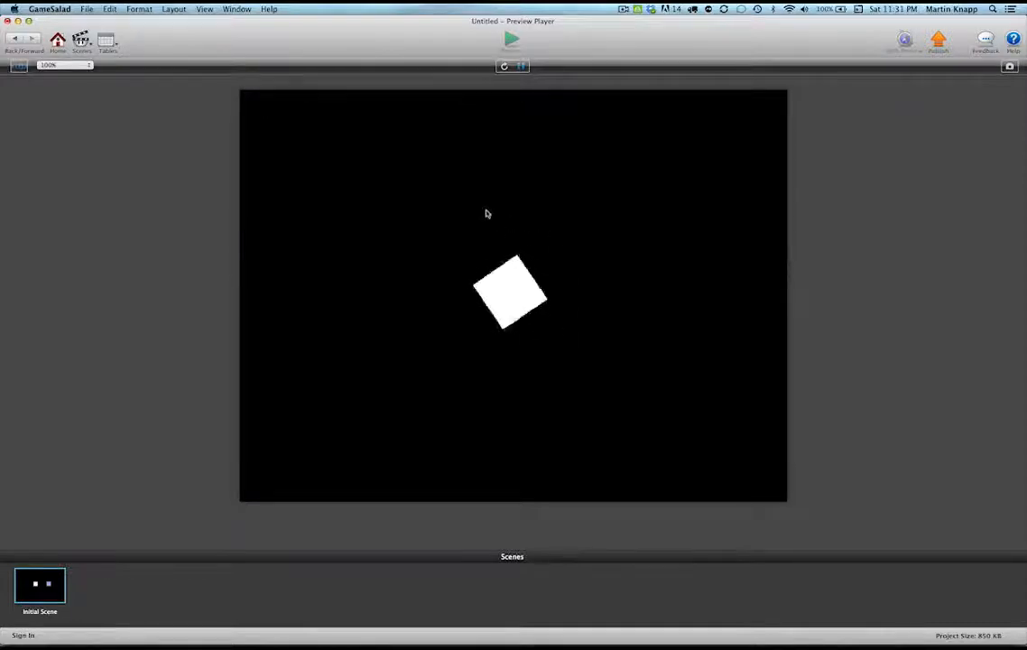
# Switch the Rotate behavior's direction to clockwise and preview the scene again.
pyautogui.click(13, 40)
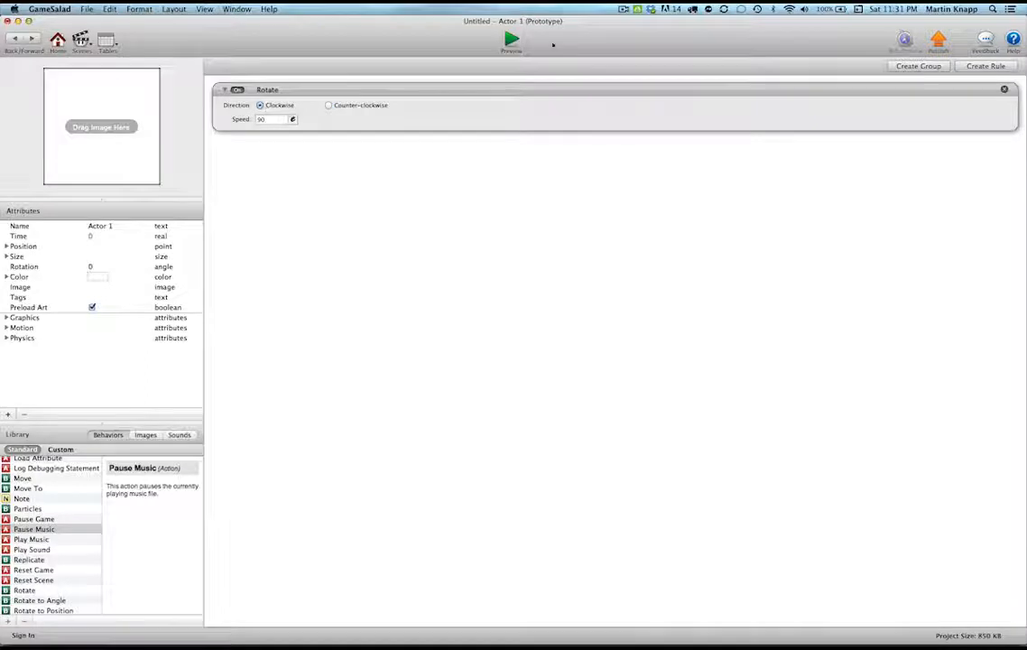
pyautogui.click(511, 40)
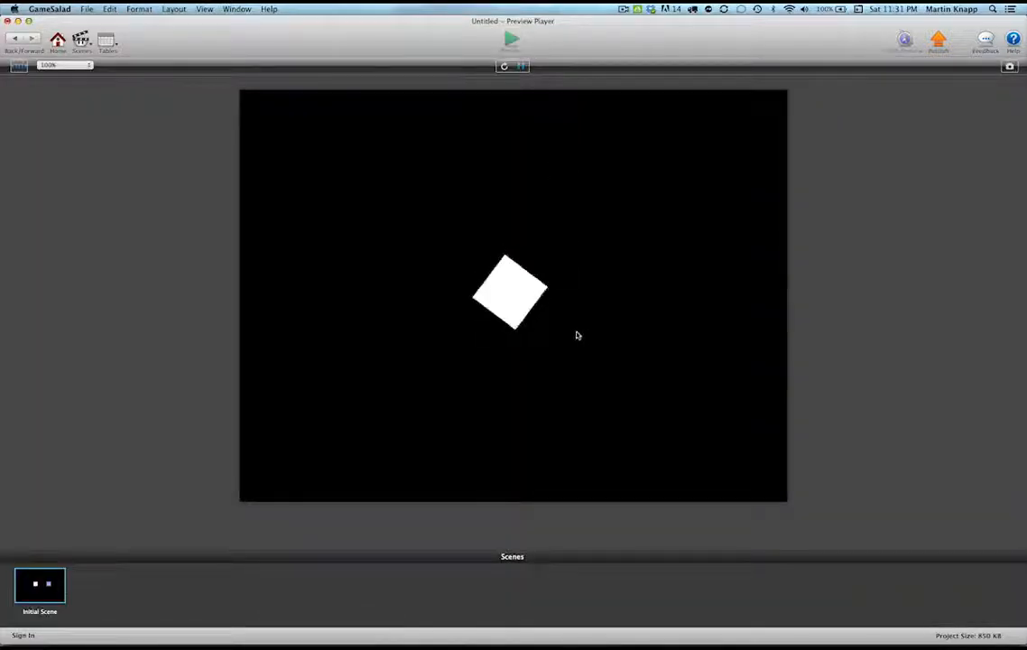
pyautogui.click(14, 37)
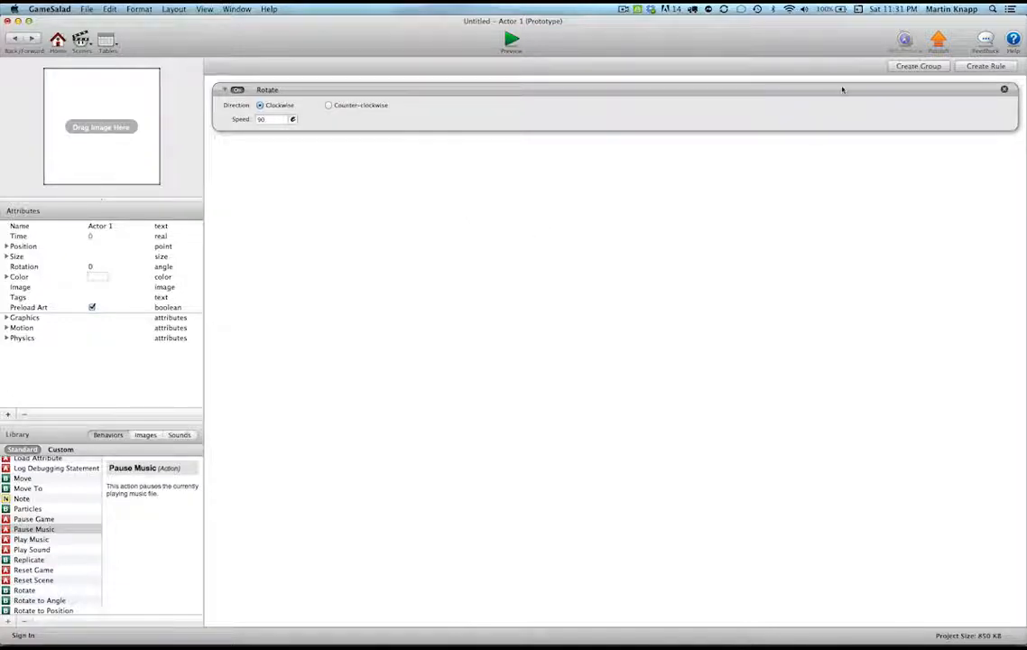
# Create a rule containing the Rotate behavior, triggered when the right arrow key is down.
pyautogui.click(1014, 65)
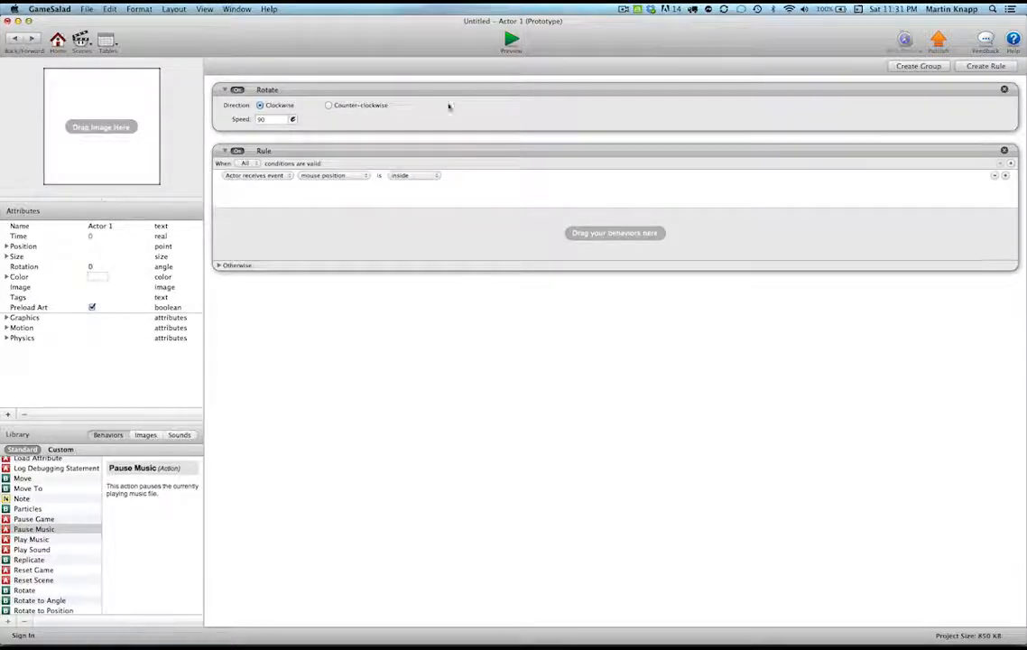
pyautogui.moveTo(607, 93); pyautogui.dragTo(618, 229)
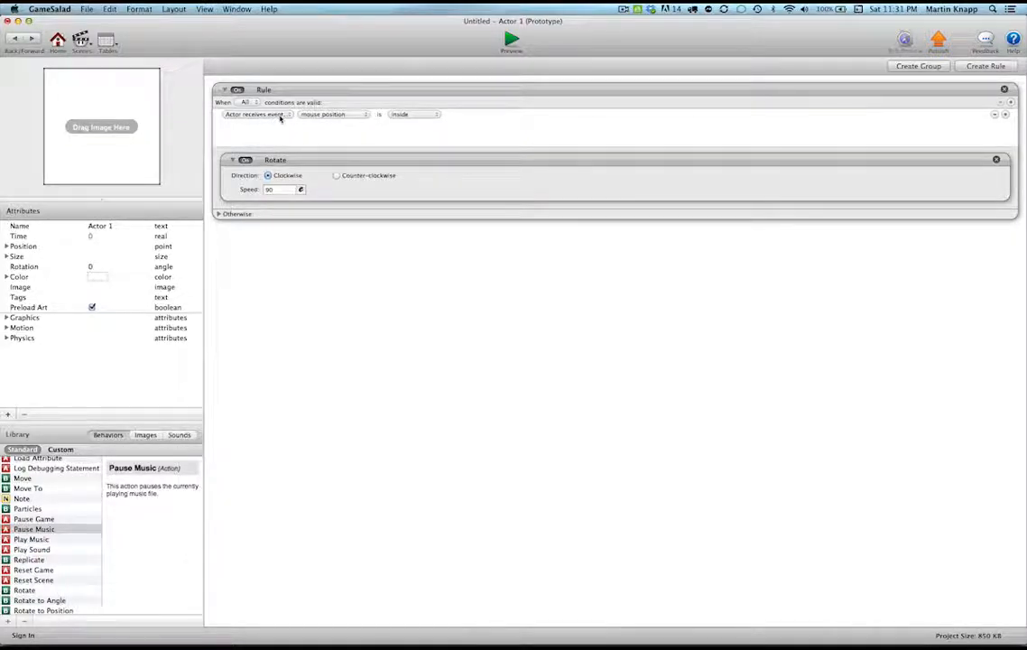
pyautogui.click(342, 116)
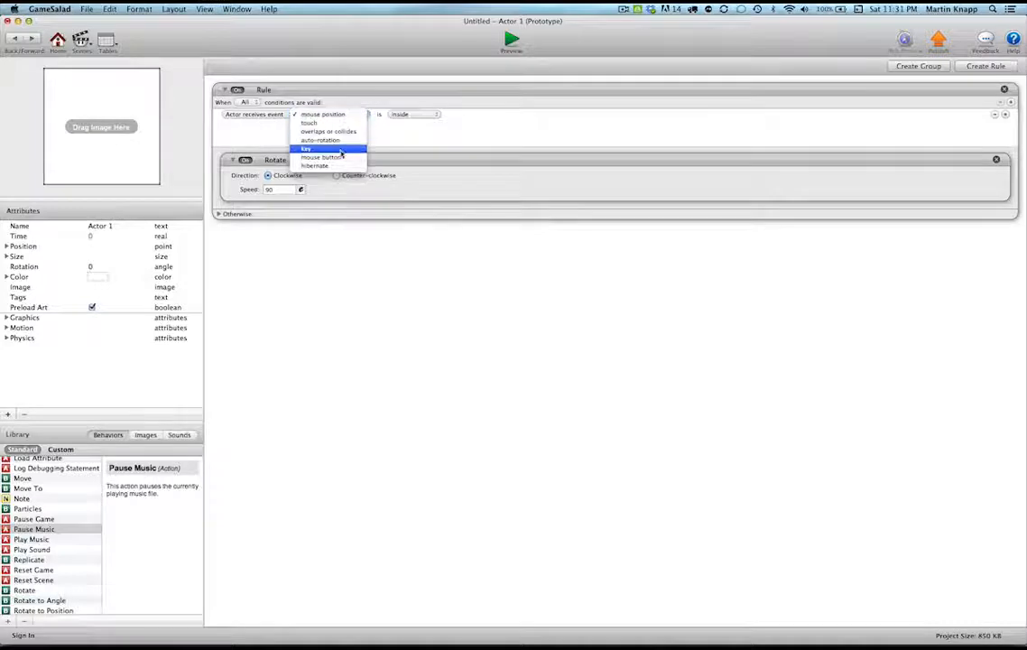
pyautogui.click(341, 150)
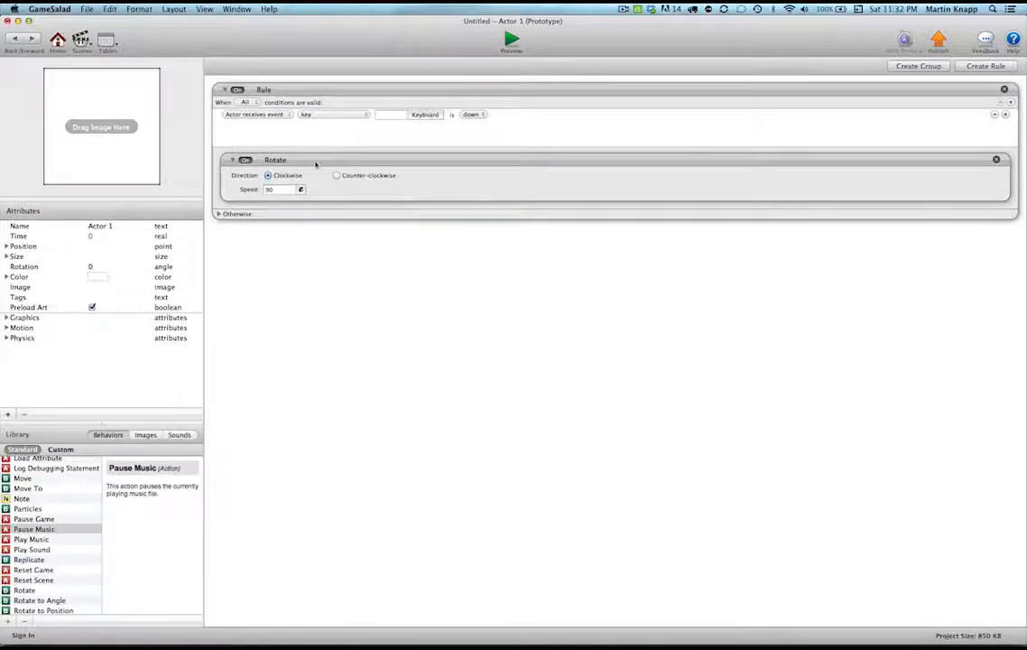
pyautogui.click(437, 117)
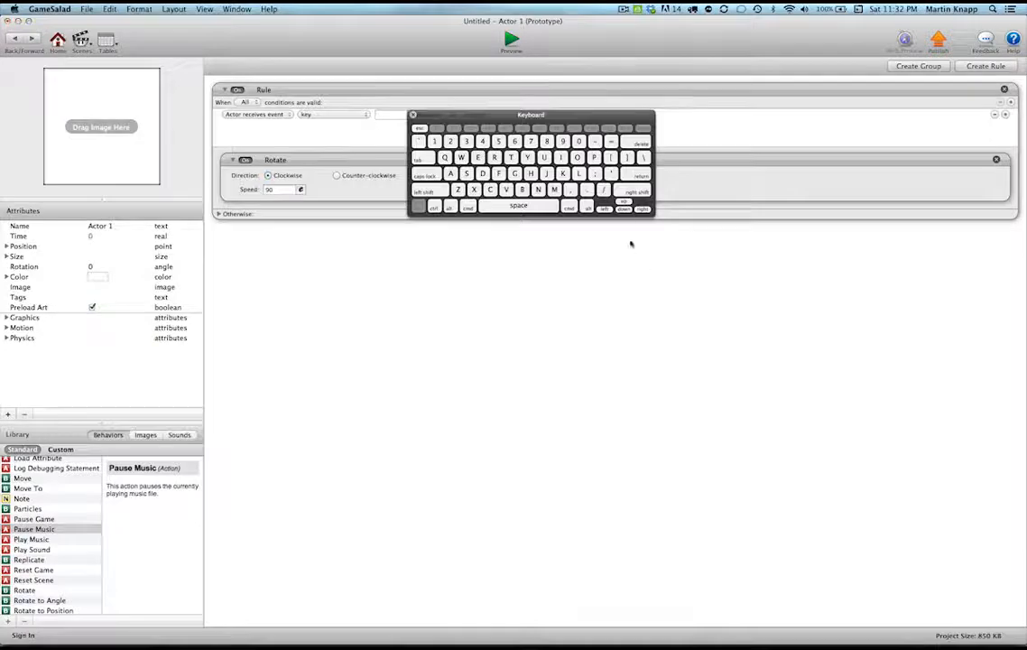
pyautogui.click(644, 209)
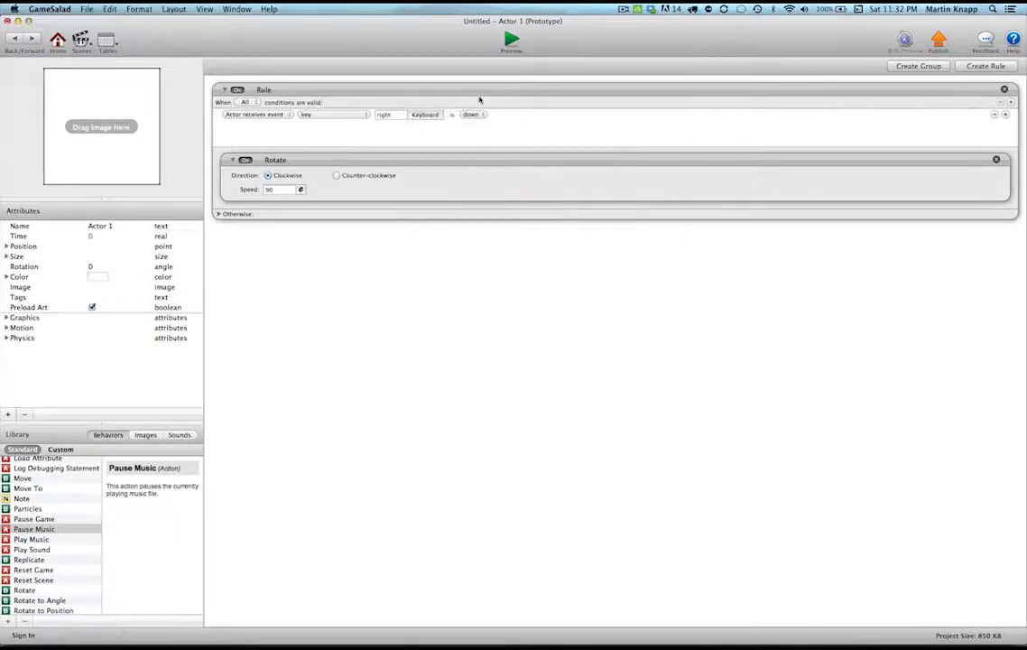
# Preview the scene and test rotating the actor with the right arrow key.
pyautogui.click(511, 39)
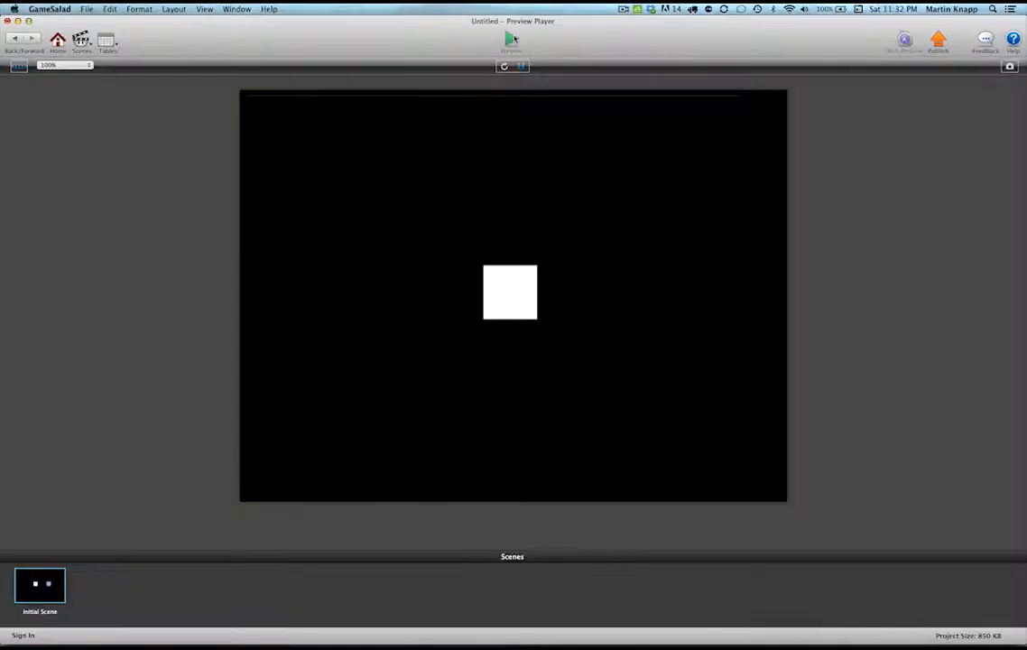
pyautogui.press('Right')
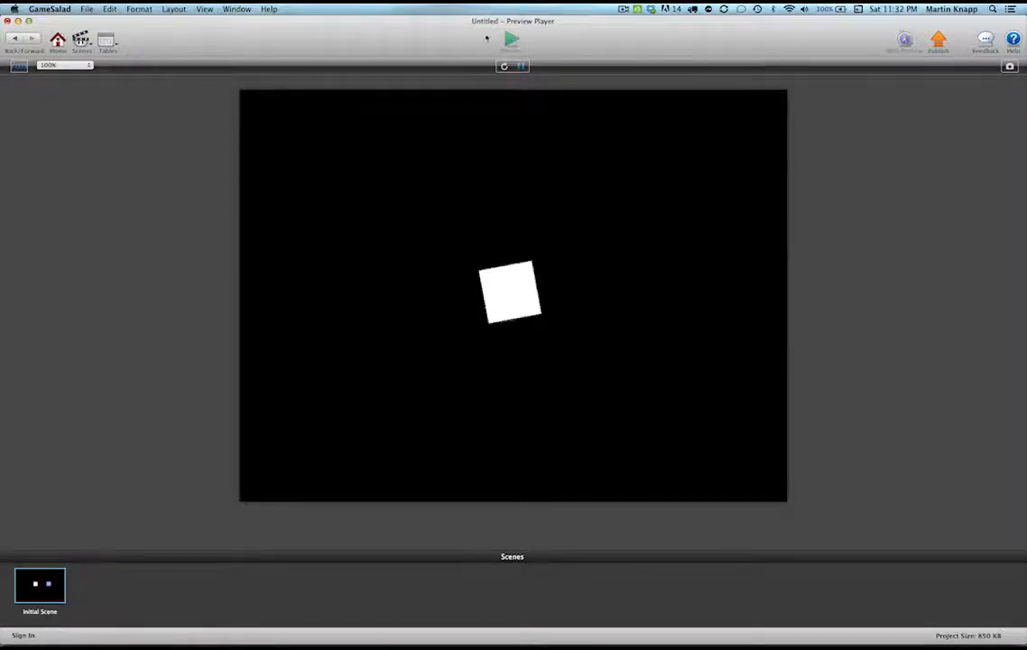
pyautogui.click(12, 37)
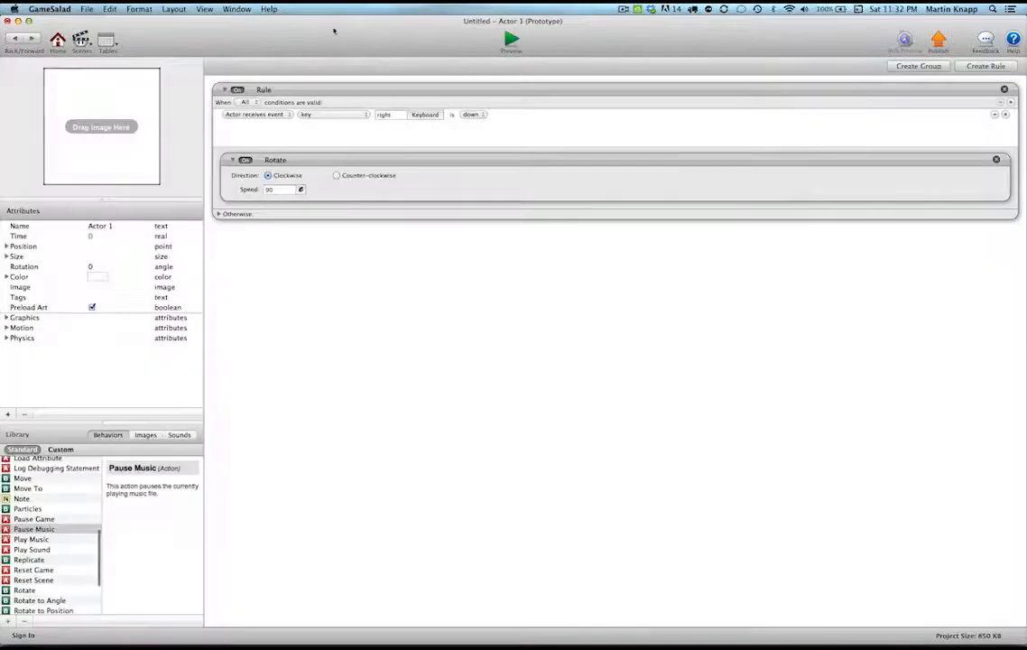
# Duplicate the rule for the left arrow key with counter-clockwise rotation, and test it in the preview.
pyautogui.click(449, 92)
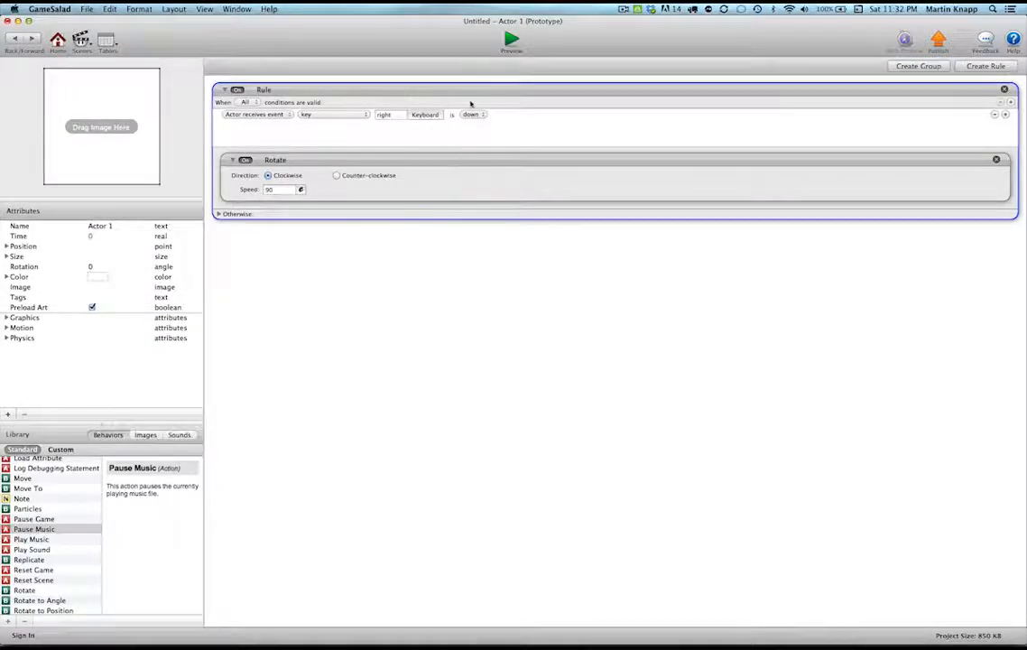
pyautogui.keyDown('alt'); pyautogui.moveTo(508, 91); pyautogui.dragTo(486, 298); pyautogui.keyUp('alt')
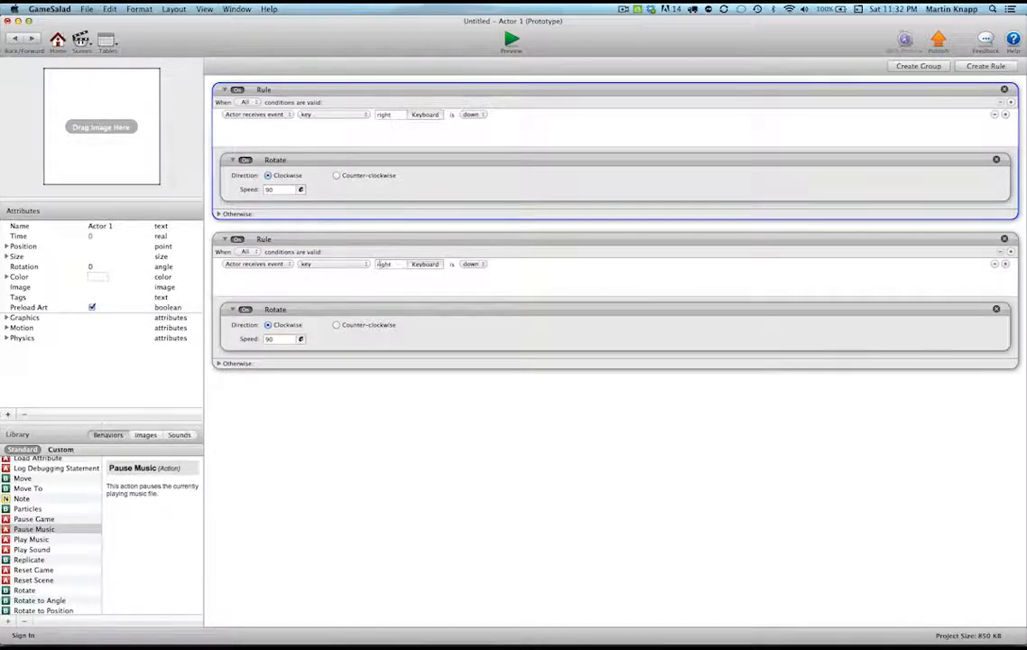
pyautogui.click(425, 264)
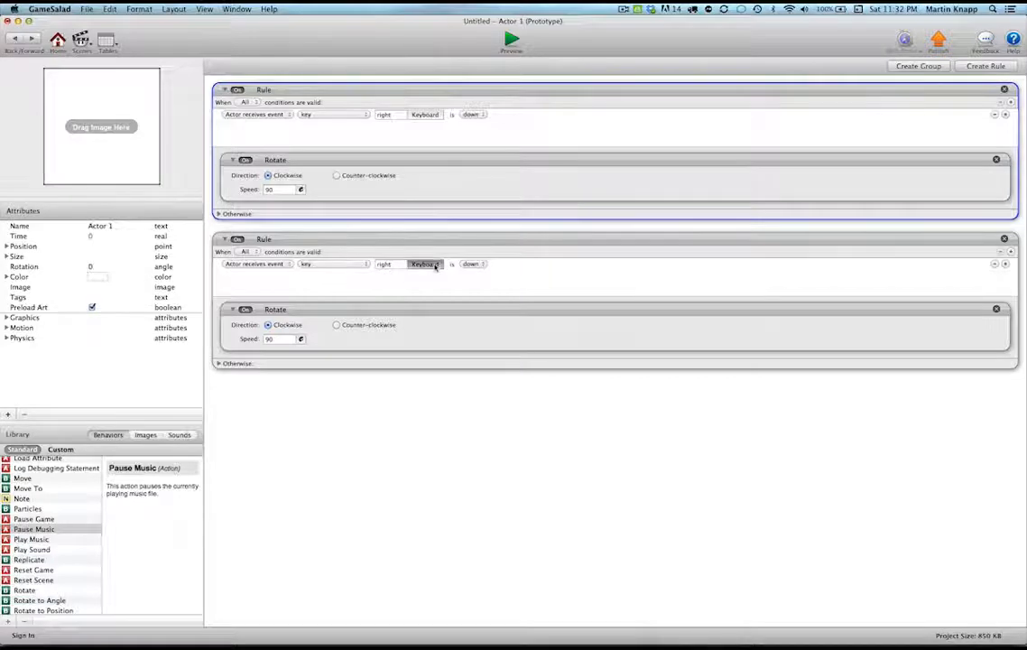
pyautogui.click(604, 358)
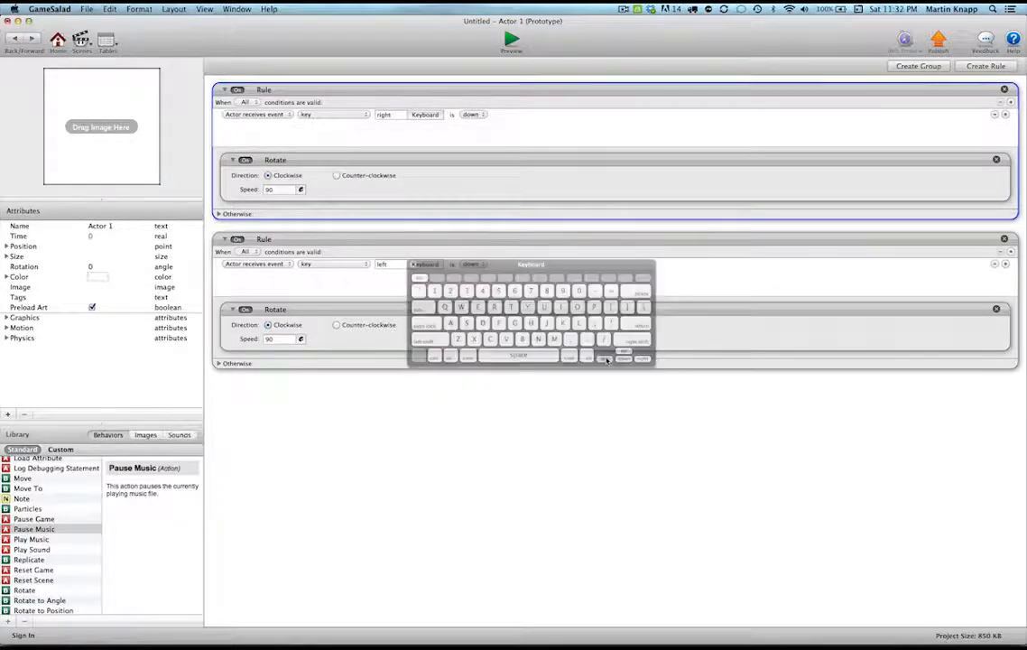
pyautogui.click(337, 324)
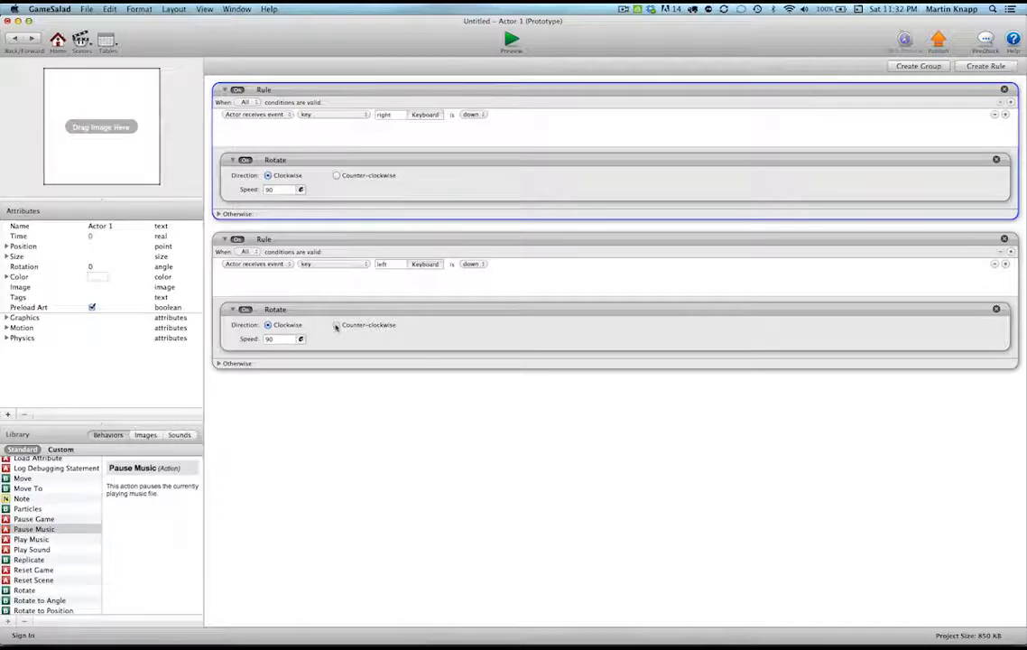
pyautogui.click(511, 41)
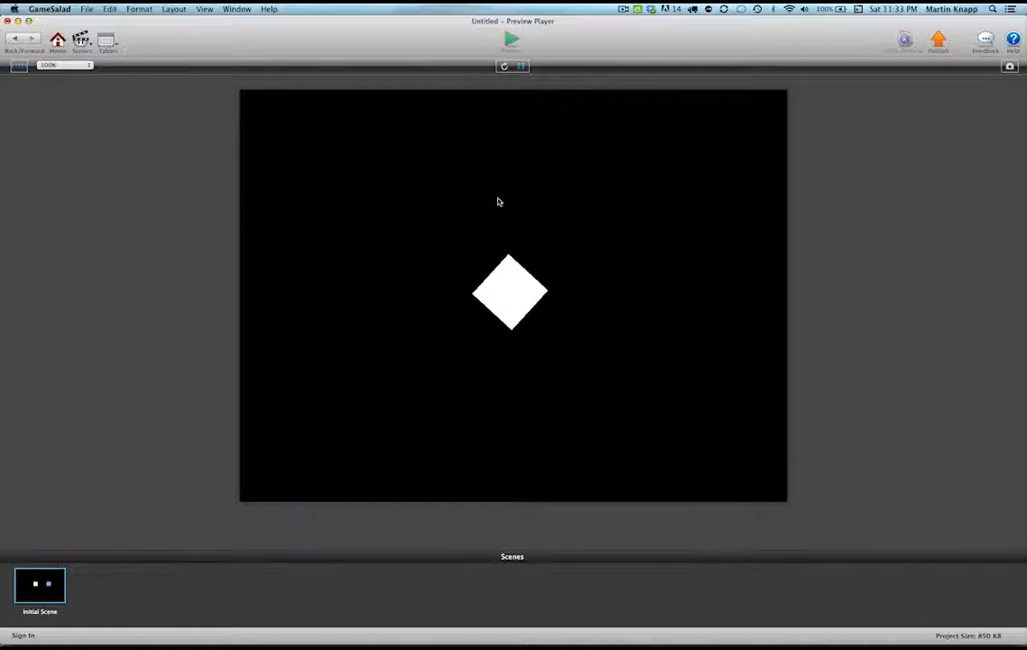
pyautogui.click(16, 41)
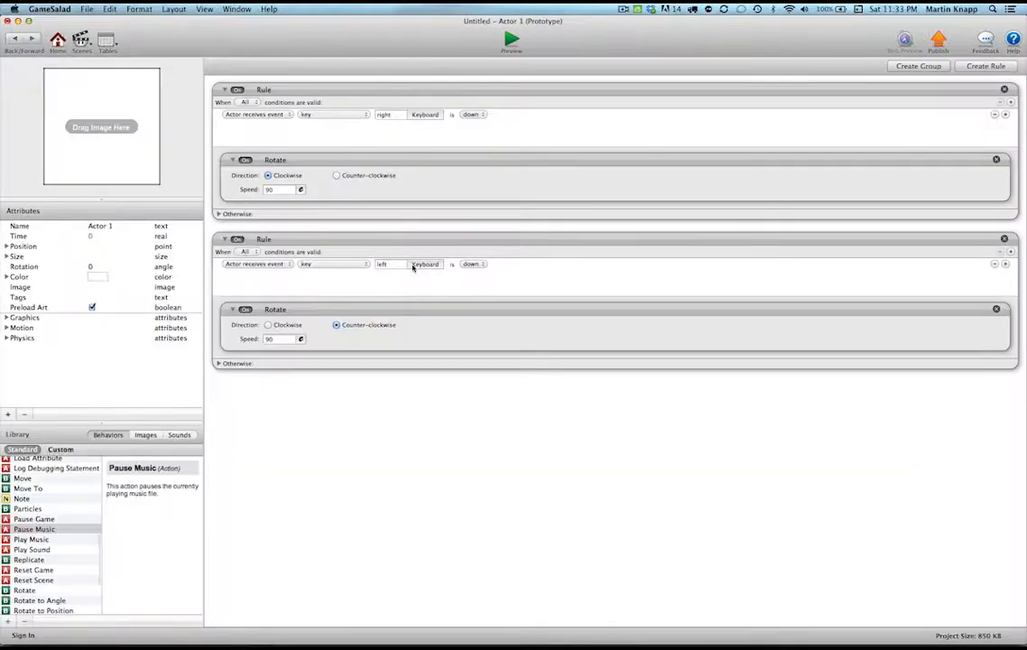
# Replace both key rules with a Rotate to Angle behavior and preview the scene.
pyautogui.click(1003, 89)
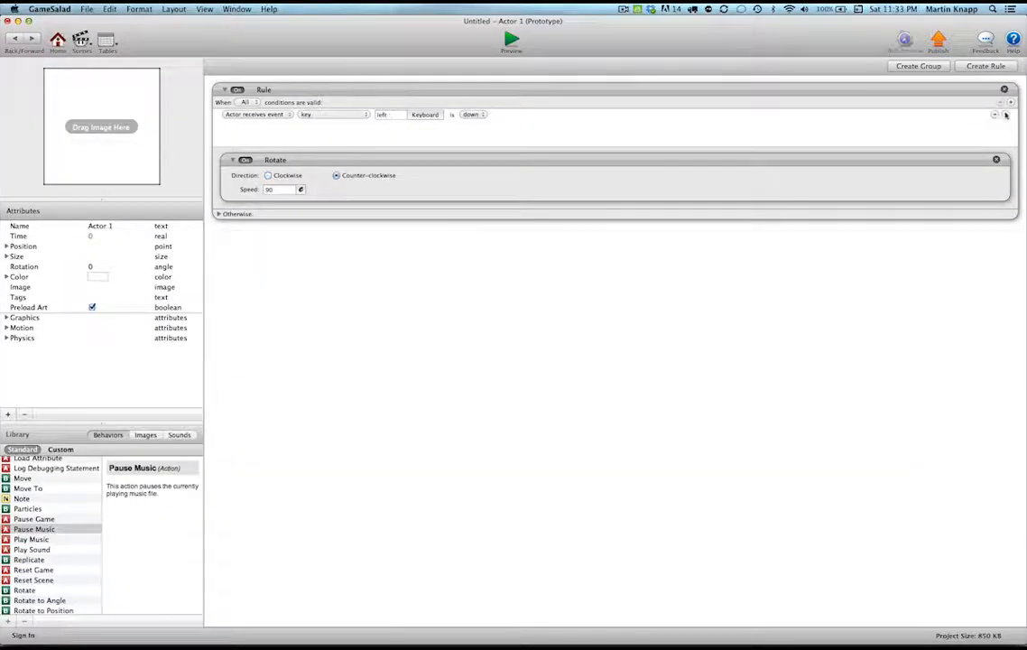
pyautogui.click(1003, 90)
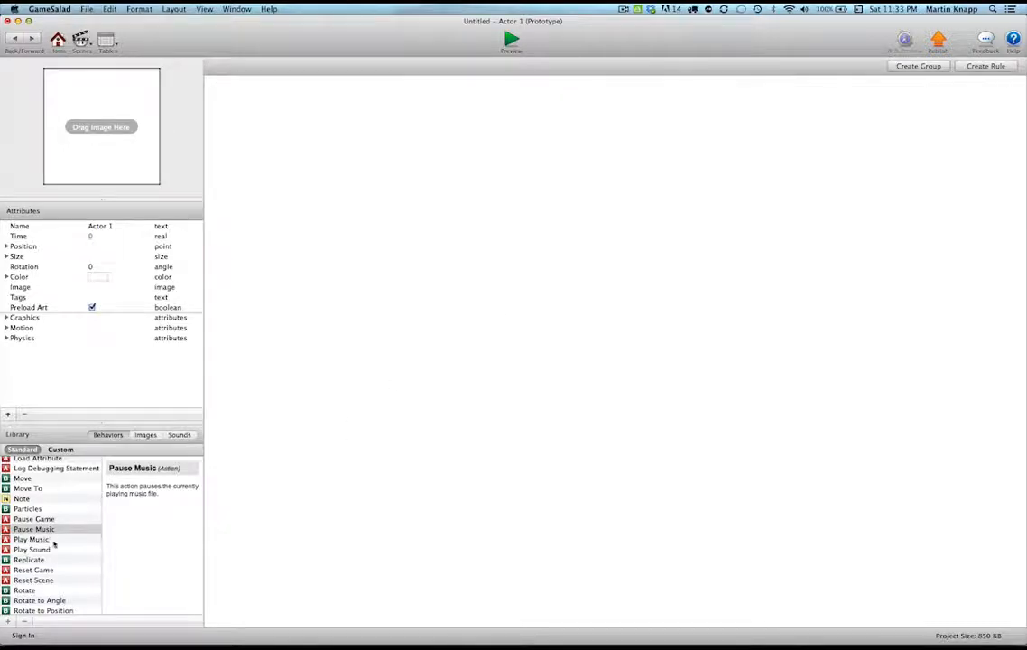
pyautogui.scroll(-1, 25, 601)
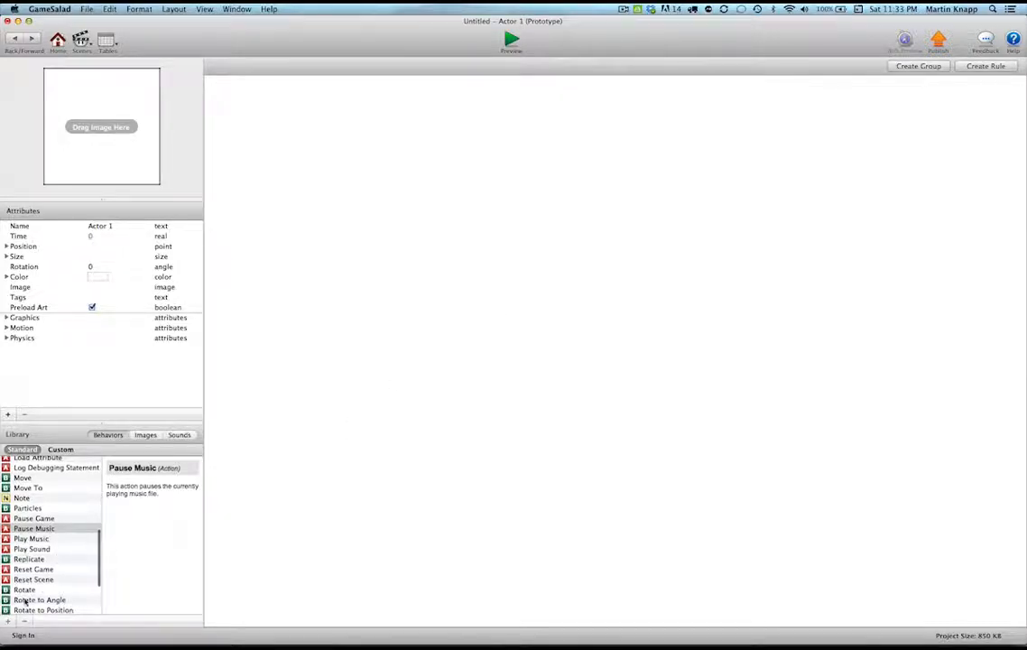
pyautogui.moveTo(25, 601); pyautogui.dragTo(397, 336)
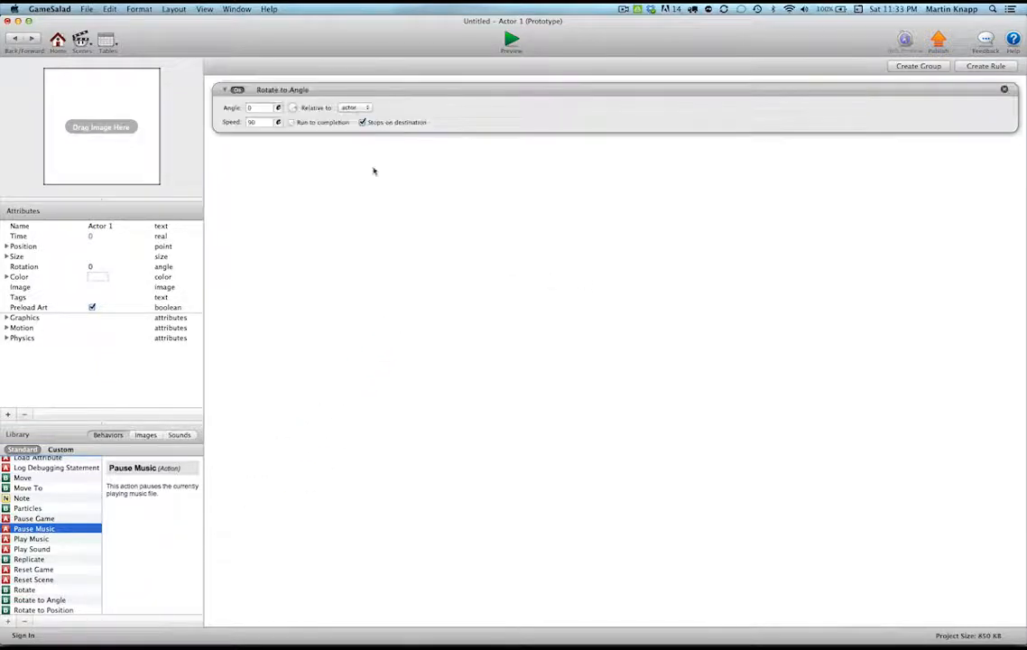
pyautogui.click(512, 41)
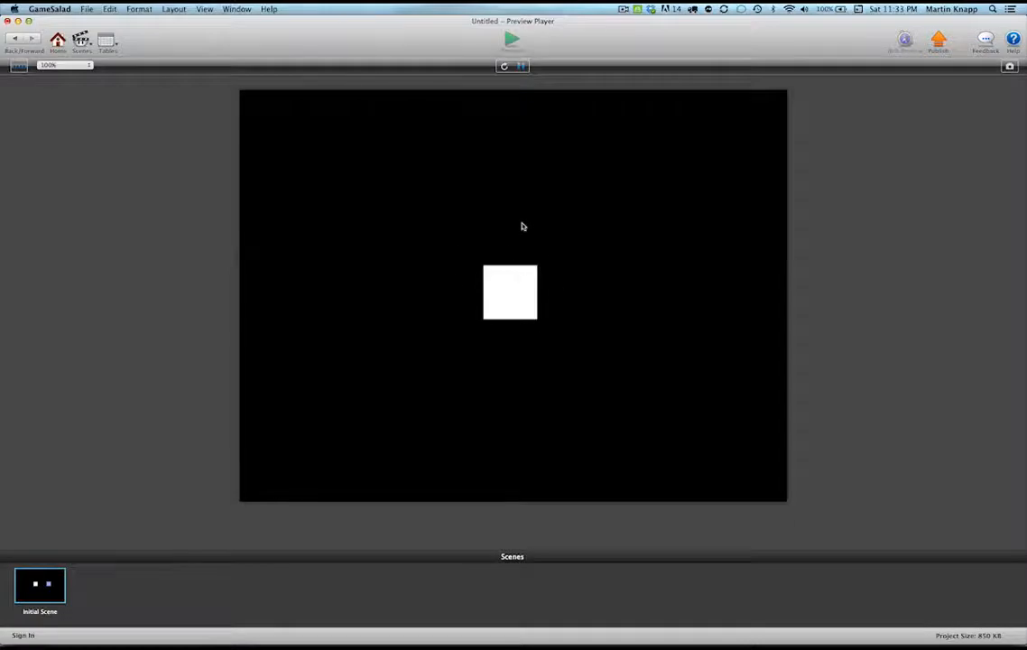
pyautogui.click(15, 40)
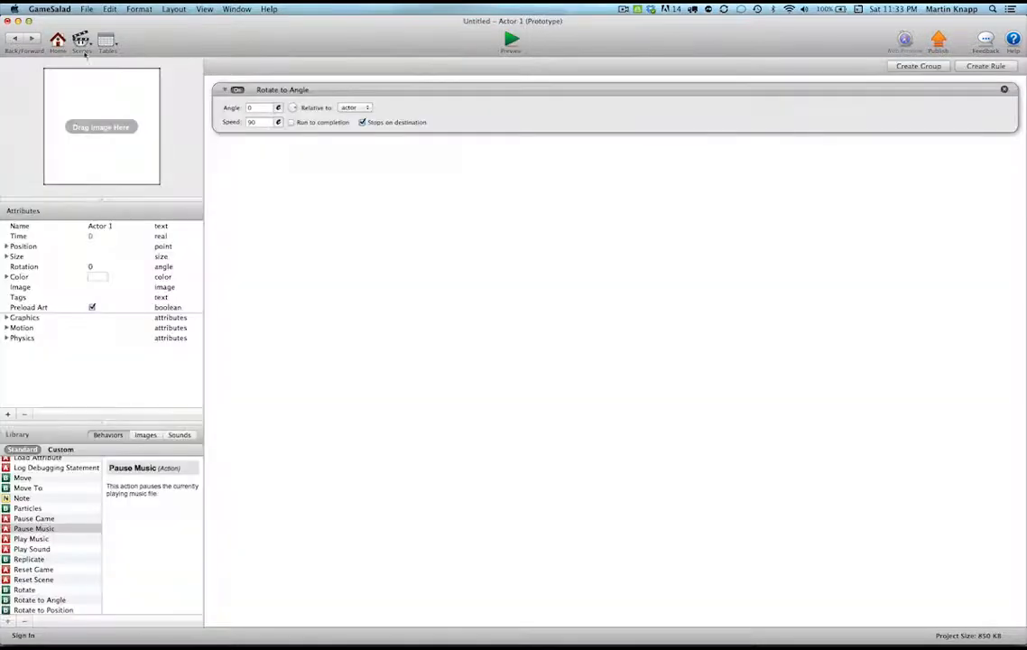
# Set the Rotate to Angle behavior's angle to 45 and replay the scene preview several times.
pyautogui.click(260, 108)
pyautogui.click(364, 235)
pyautogui.click(511, 39)
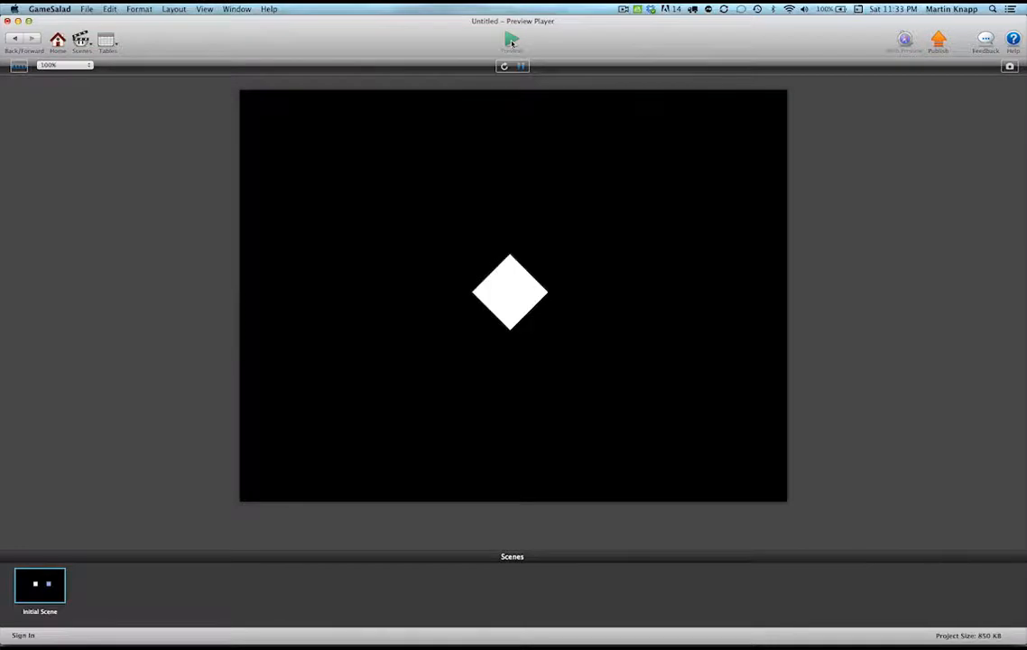
pyautogui.click(503, 67)
pyautogui.click(504, 66)
pyautogui.click(504, 66)
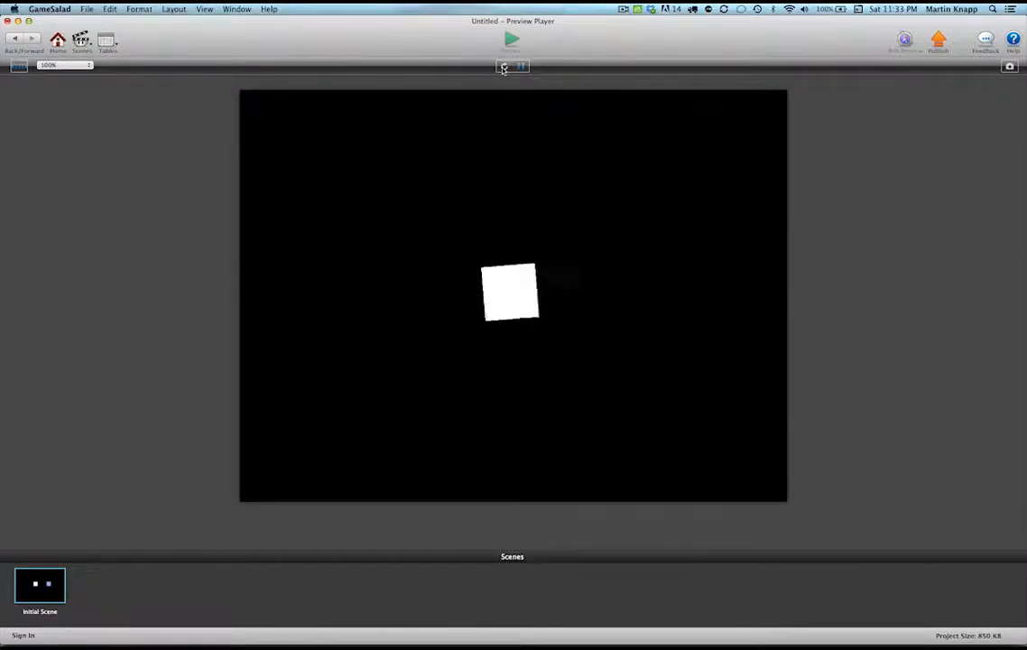
pyautogui.click(14, 39)
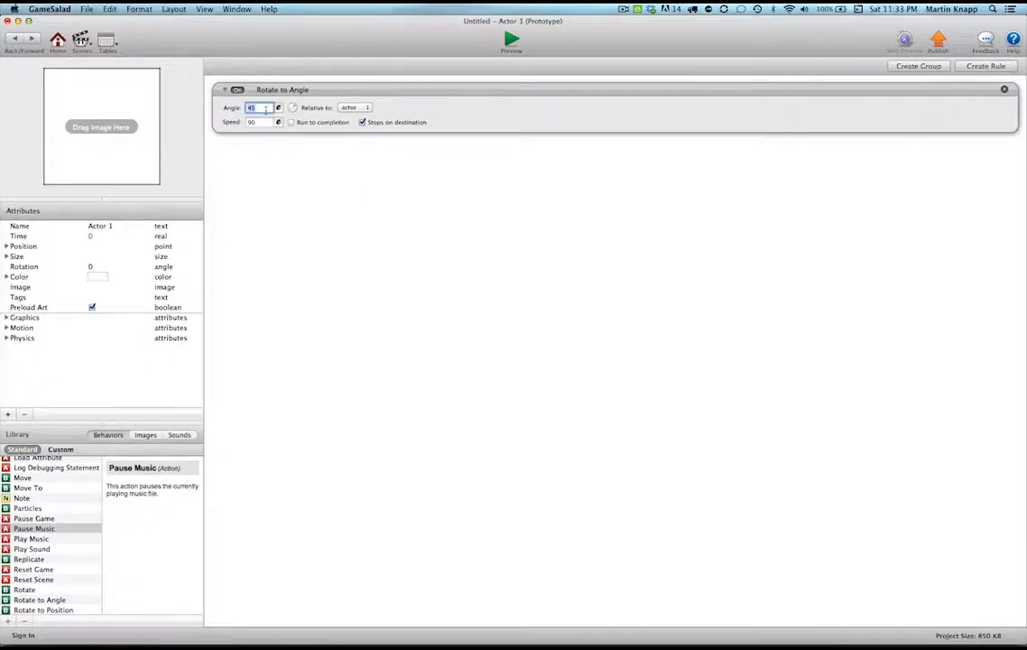
# Set the Rotate to Angle behavior's angle to 180 and replay the scene in the preview.
pyautogui.write('180')
pyautogui.click(516, 41)
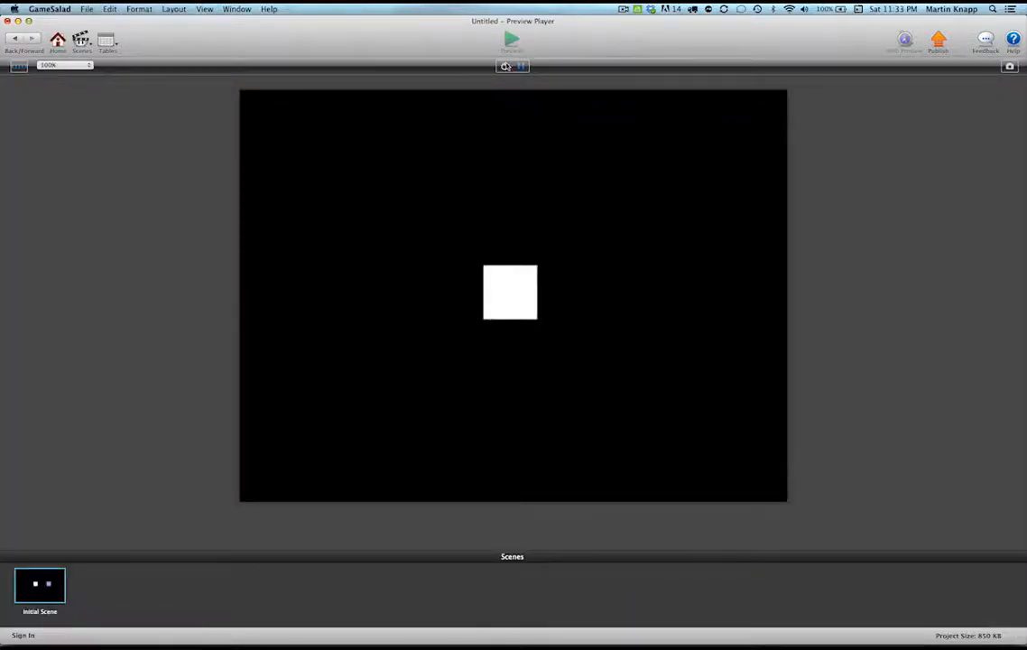
pyautogui.click(504, 67)
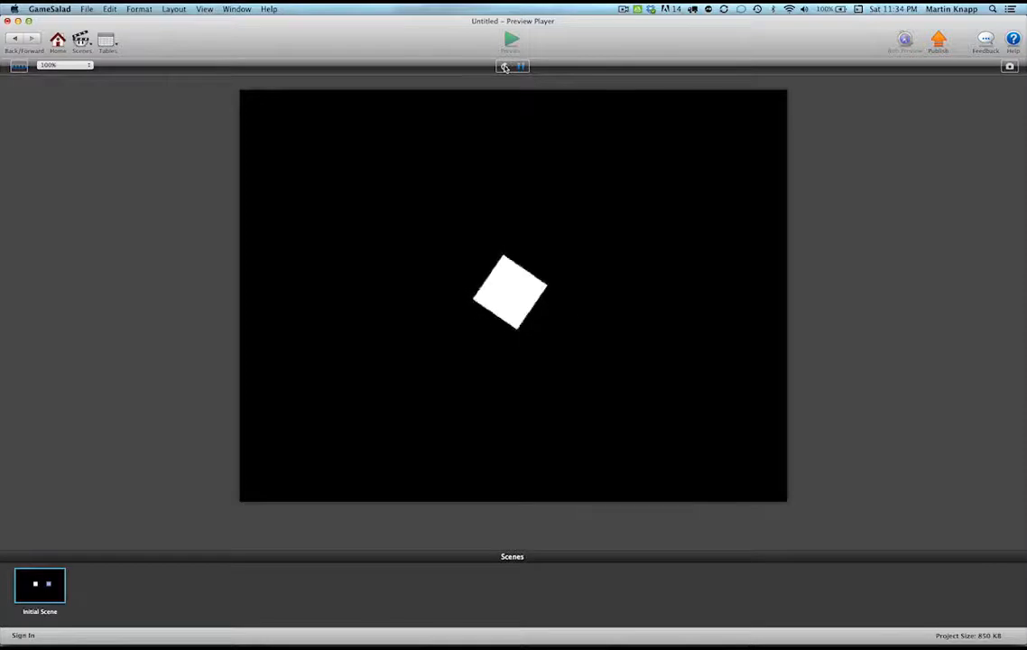
pyautogui.click(14, 38)
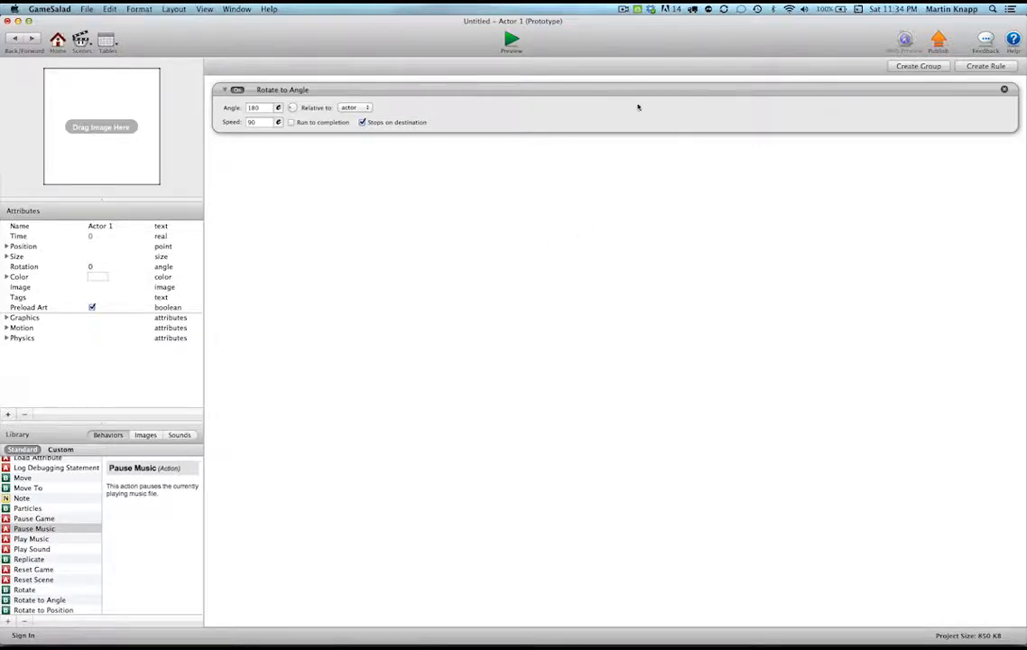
# Replace Actor 1's Rotate to Angle behavior with a Rotate to Position behavior.
pyautogui.click(1004, 90)
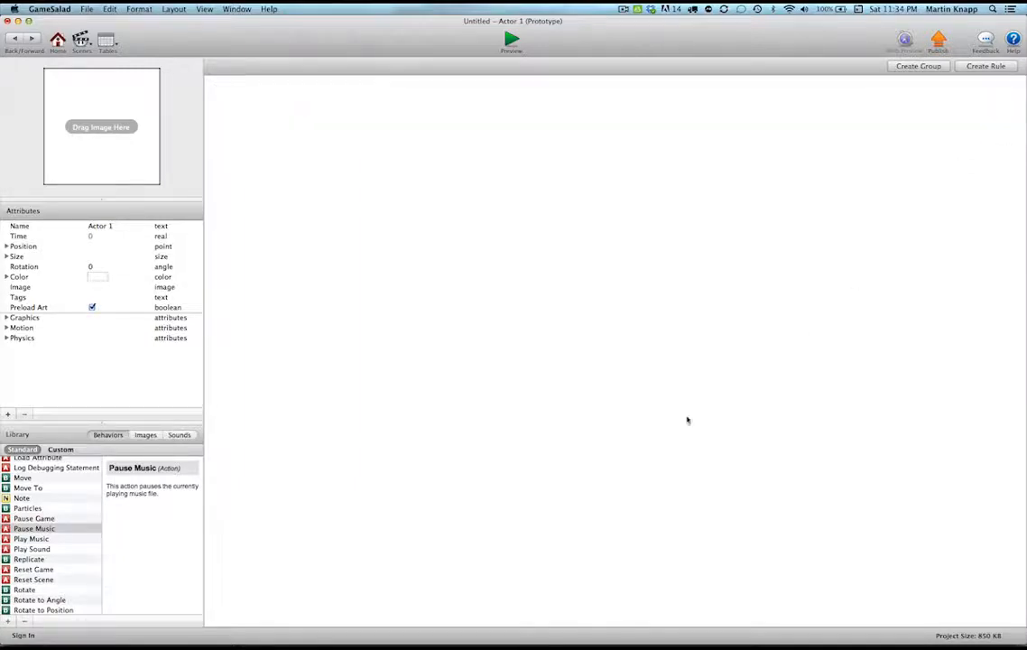
pyautogui.scroll(-1, 67, 608)
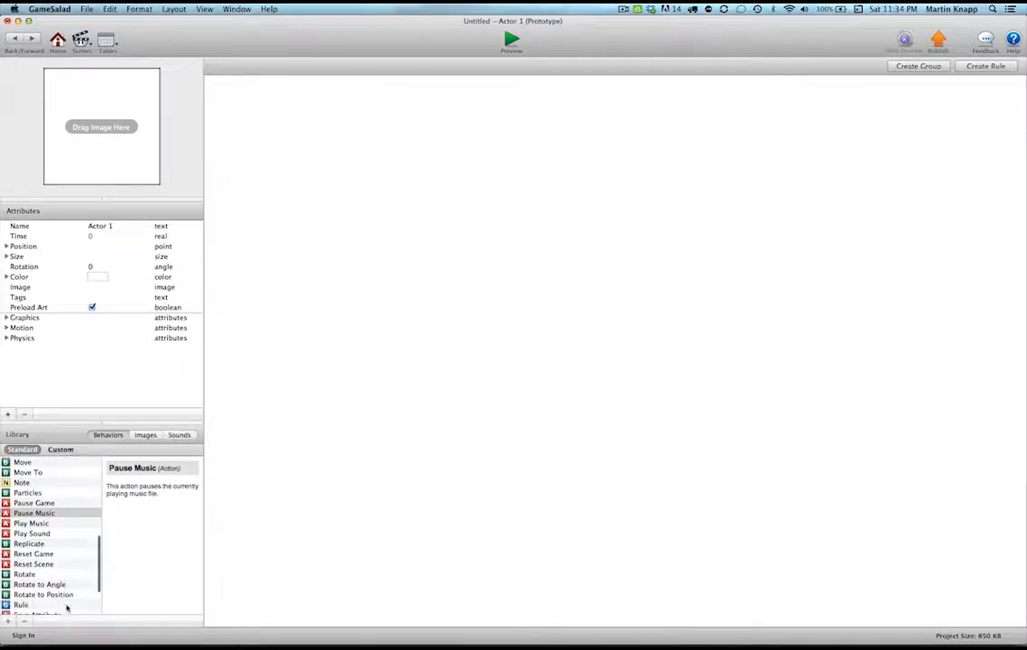
pyautogui.moveTo(66, 594); pyautogui.dragTo(464, 353)
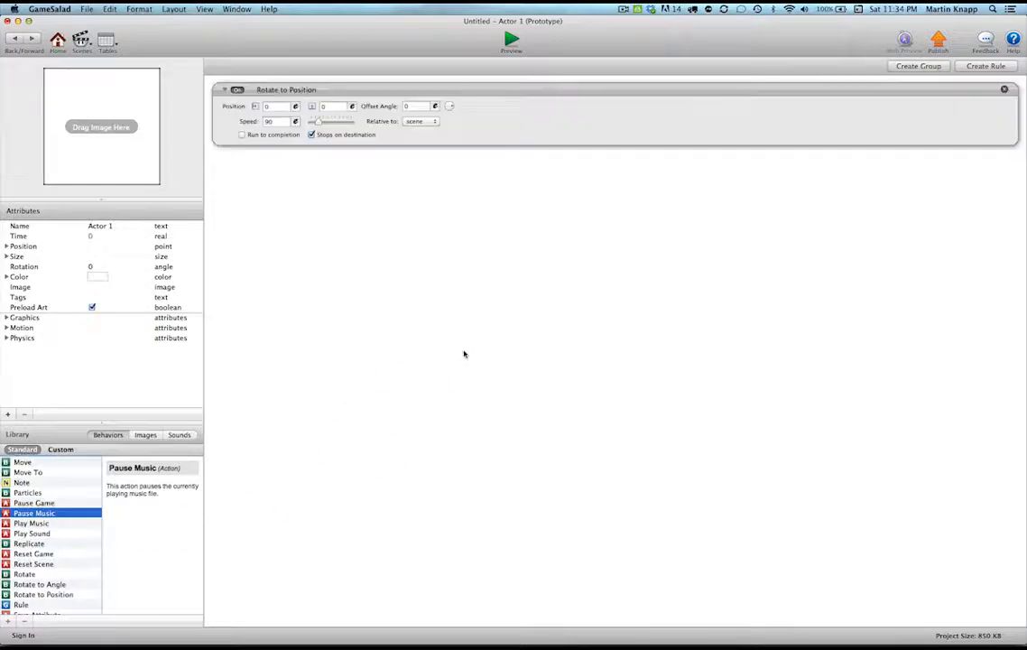
pyautogui.click(267, 107)
# Stretch the white actor in the initial scene horizontally to about three times its width.
pyautogui.click(14, 39)
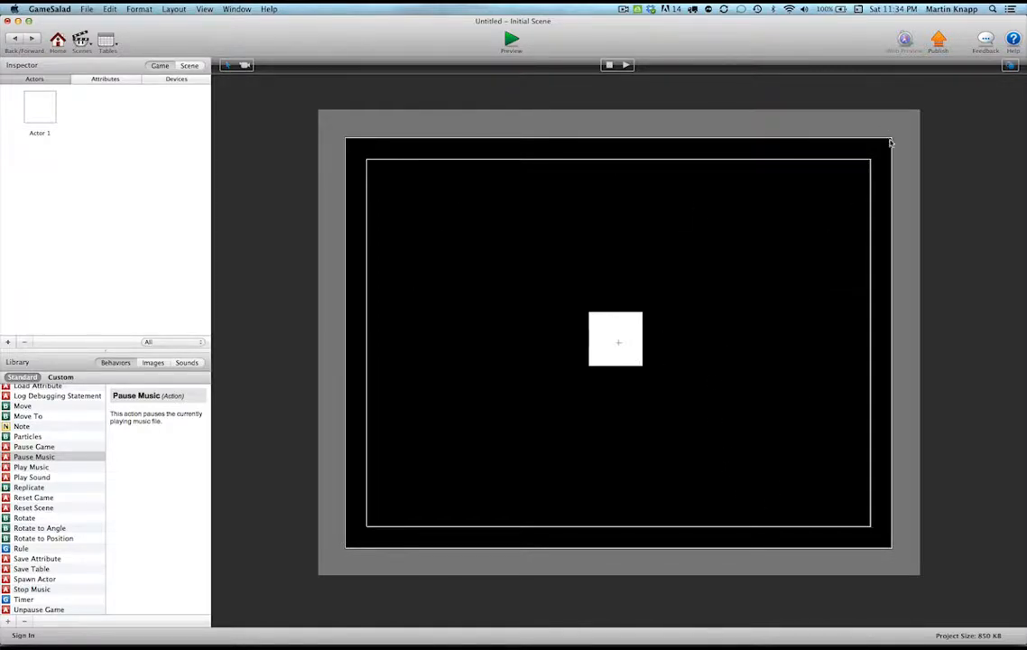
pyautogui.click(635, 330)
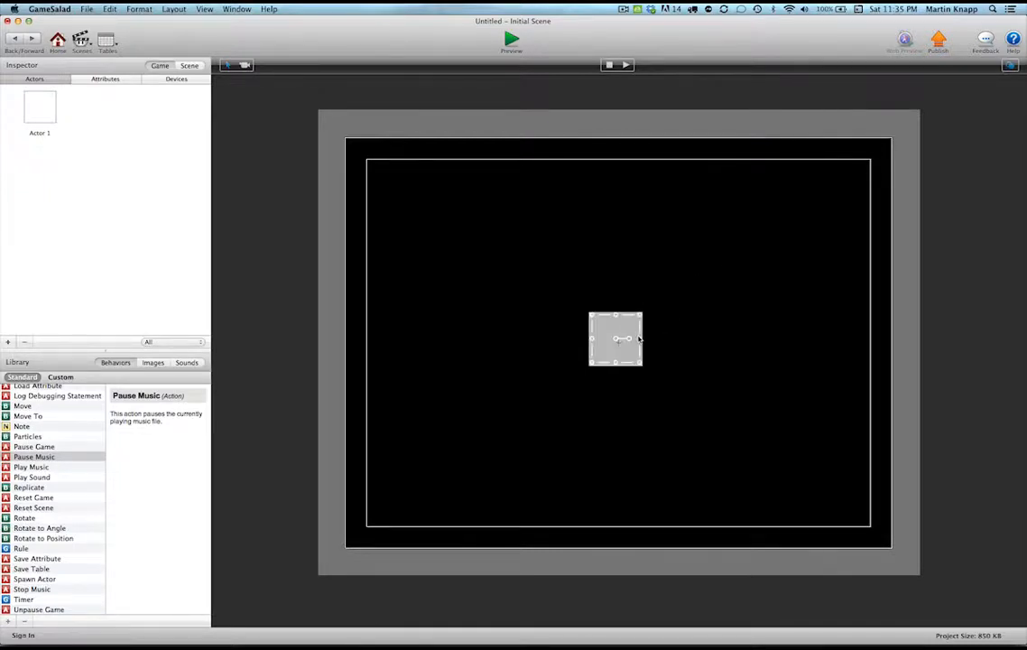
pyautogui.moveTo(641, 340); pyautogui.dragTo(749, 342)
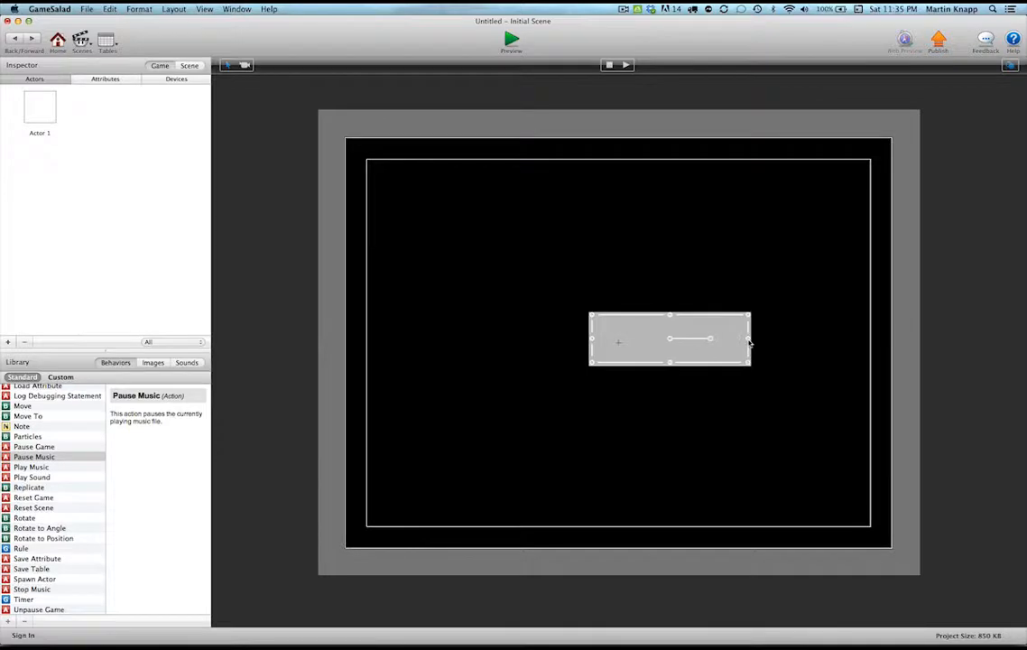
pyautogui.click(776, 358)
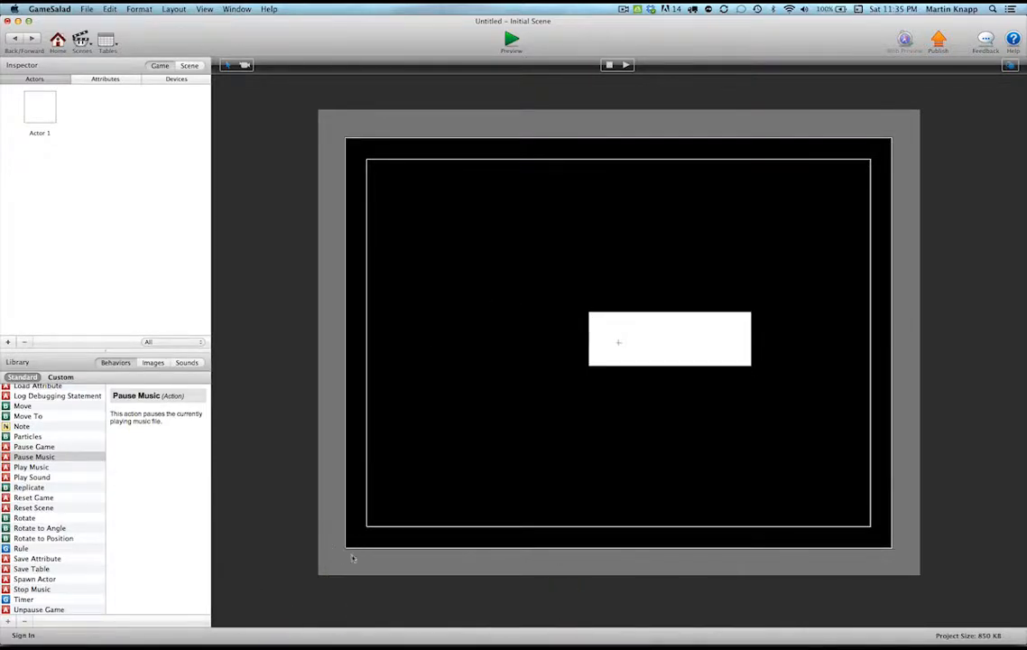
# Reopen Actor 1 and preview the scene to test its Rotate to Position behavior, then return to the actor's behaviors.
pyautogui.doubleClick(38, 108)
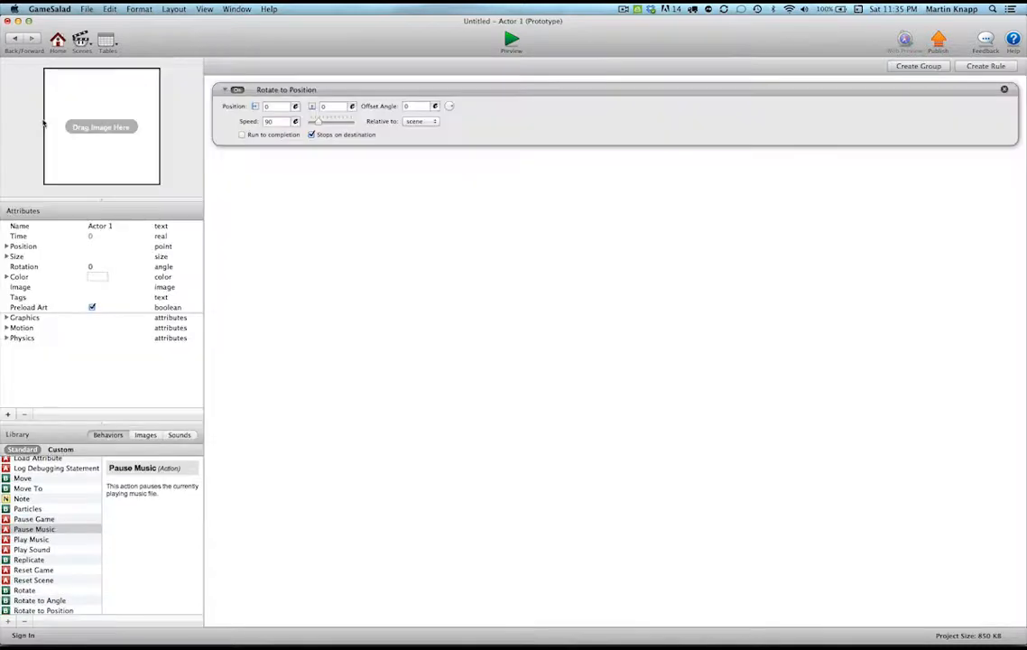
pyautogui.click(511, 39)
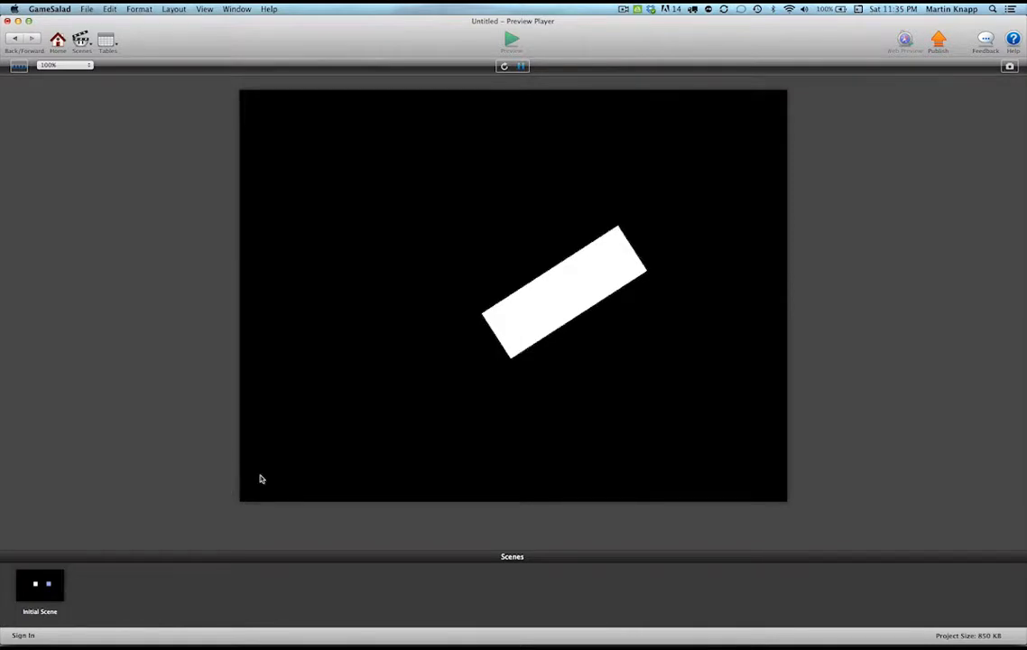
pyautogui.click(13, 37)
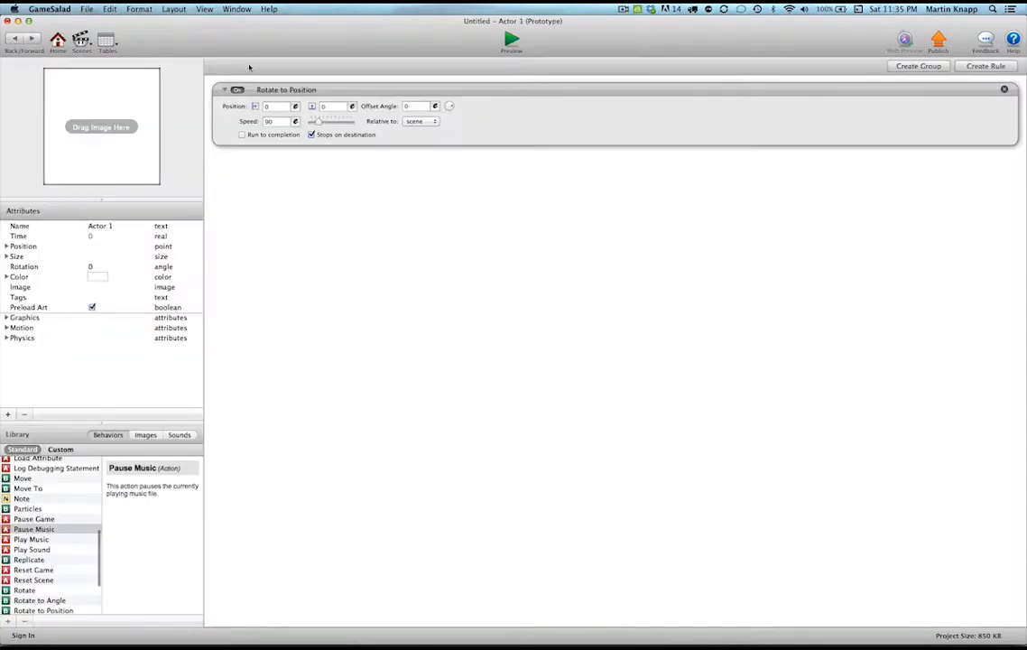
# Set the Rotate to Position behavior's target position to X 20 and Y 300, and test it in the preview.
pyautogui.click(285, 107)
pyautogui.write('20')
pyautogui.click(335, 106)
pyautogui.click(521, 39)
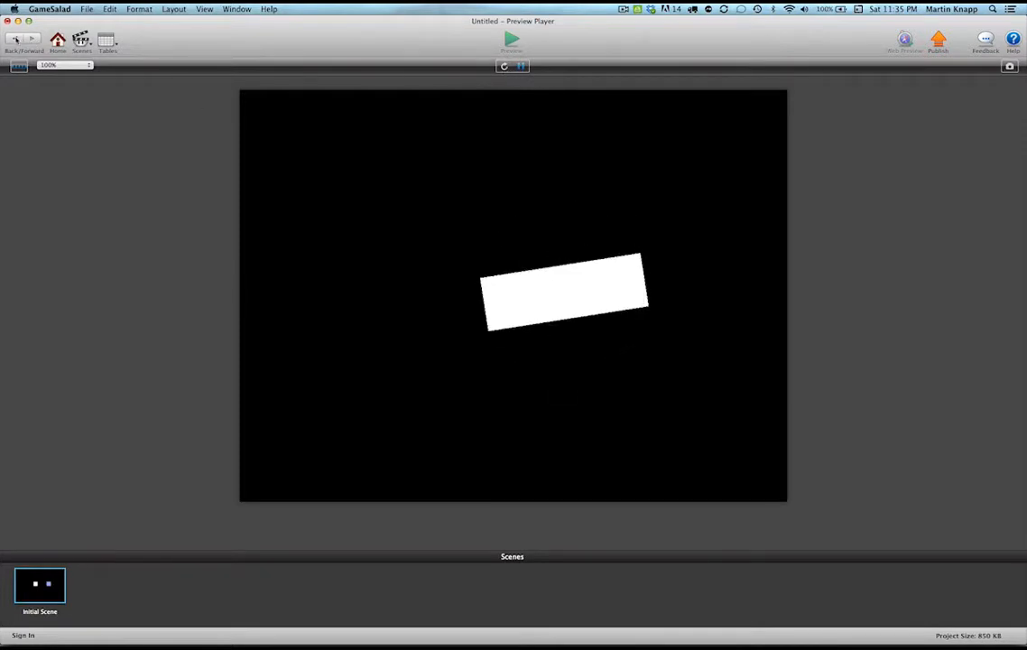
pyautogui.click(15, 38)
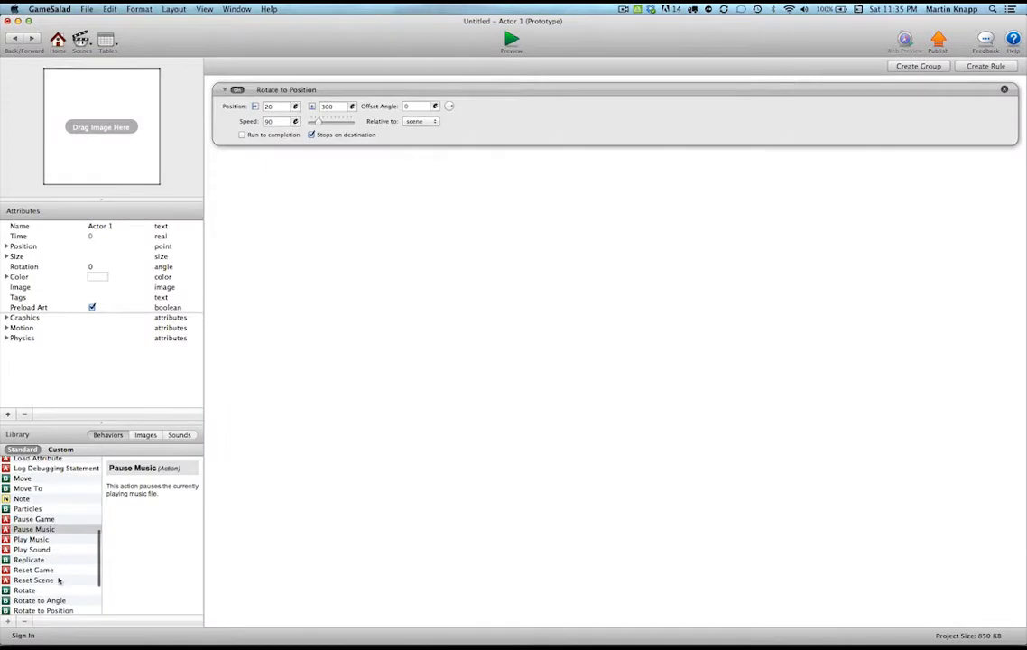
pyautogui.scroll(-2, 58, 580)
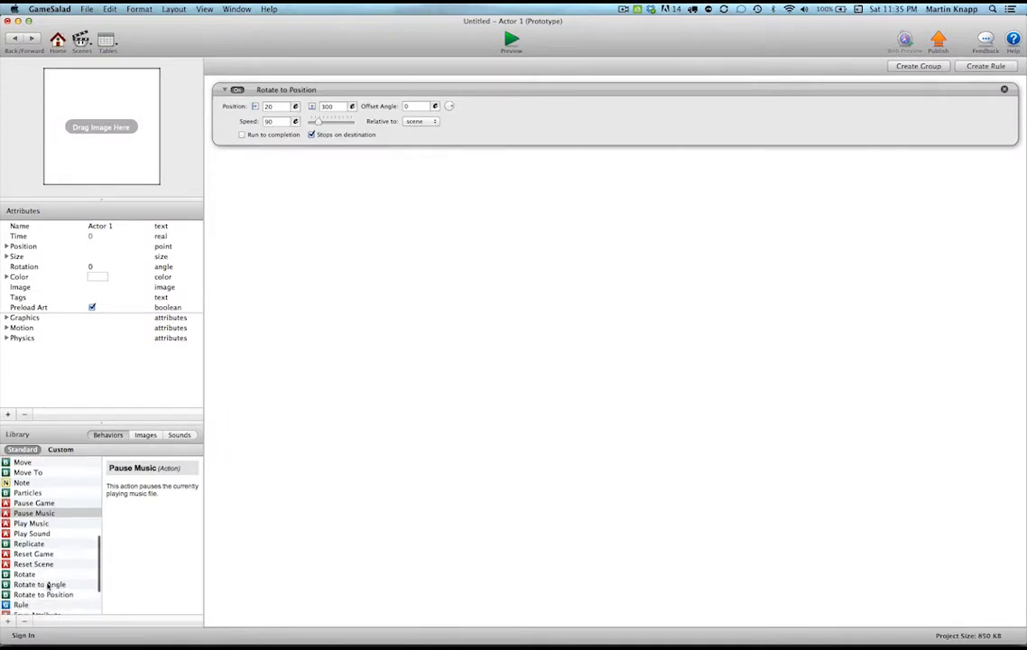